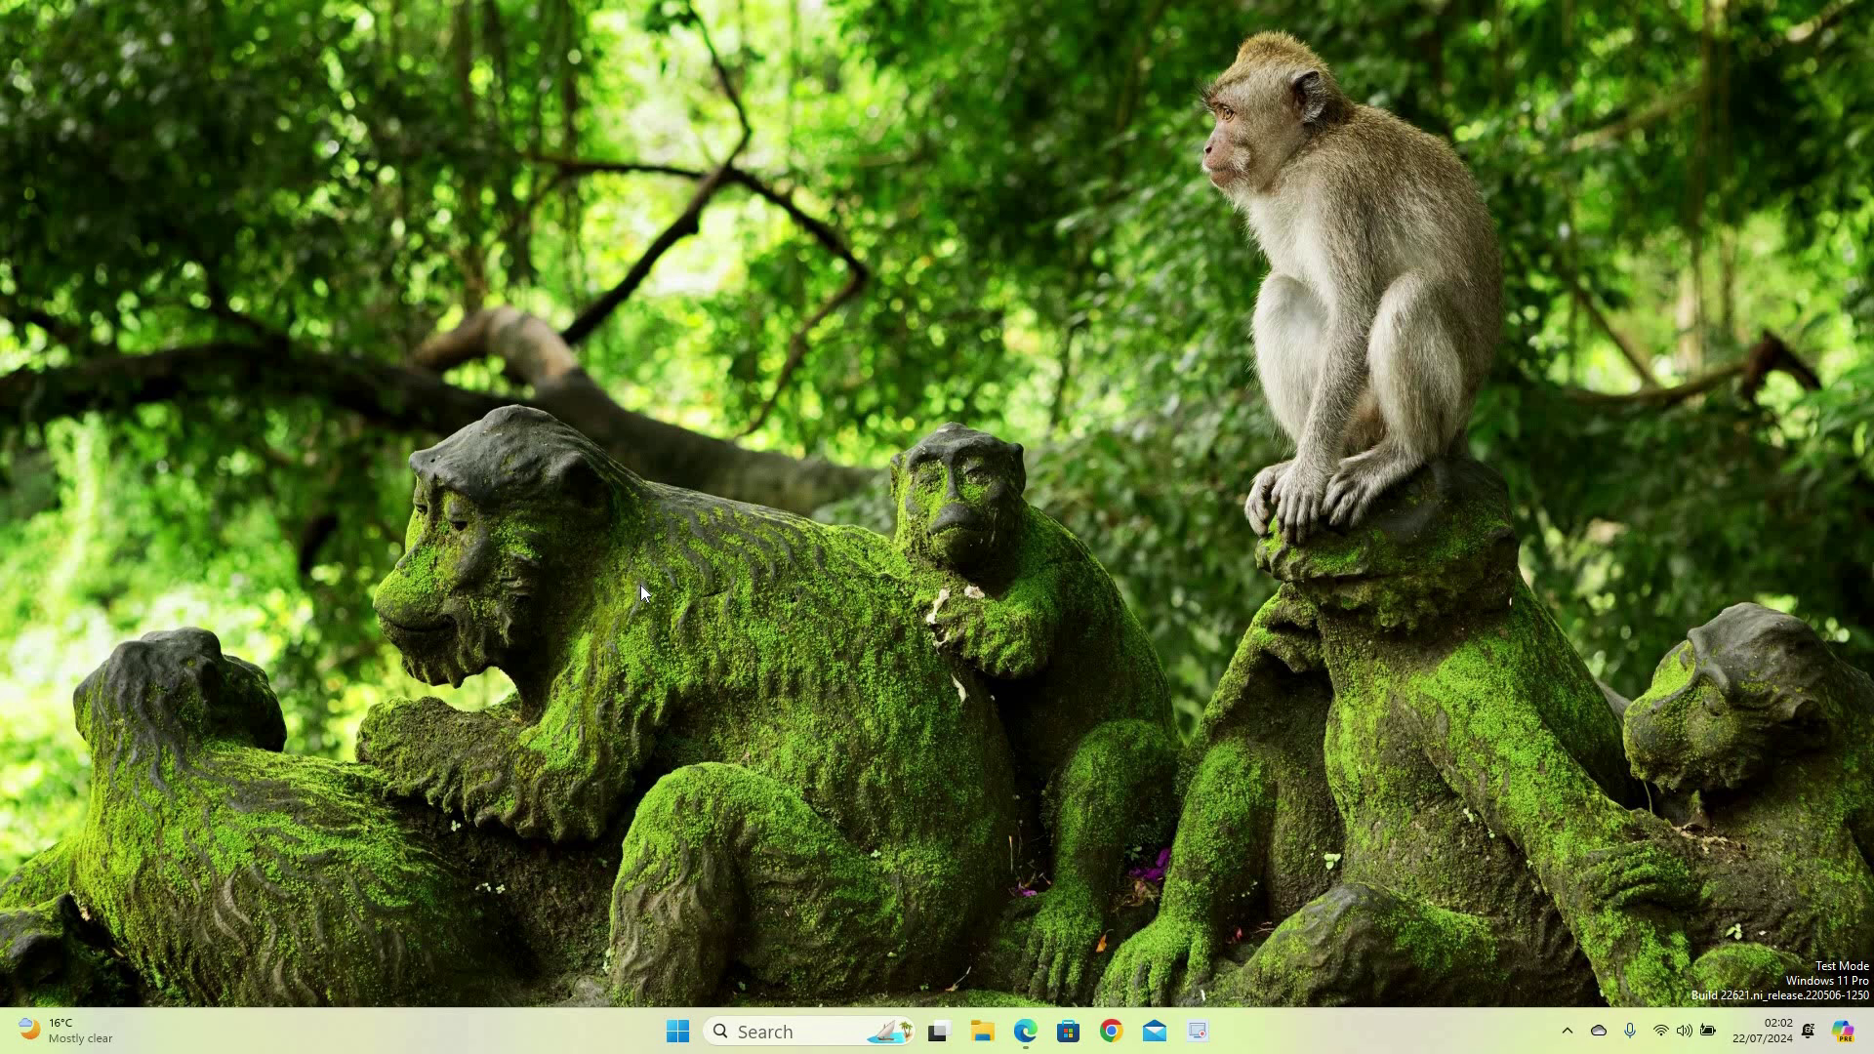
Launch Settings from the Start button's Win+X quick menu.
{"action": "right_click", "coordinate": [678, 1031]}
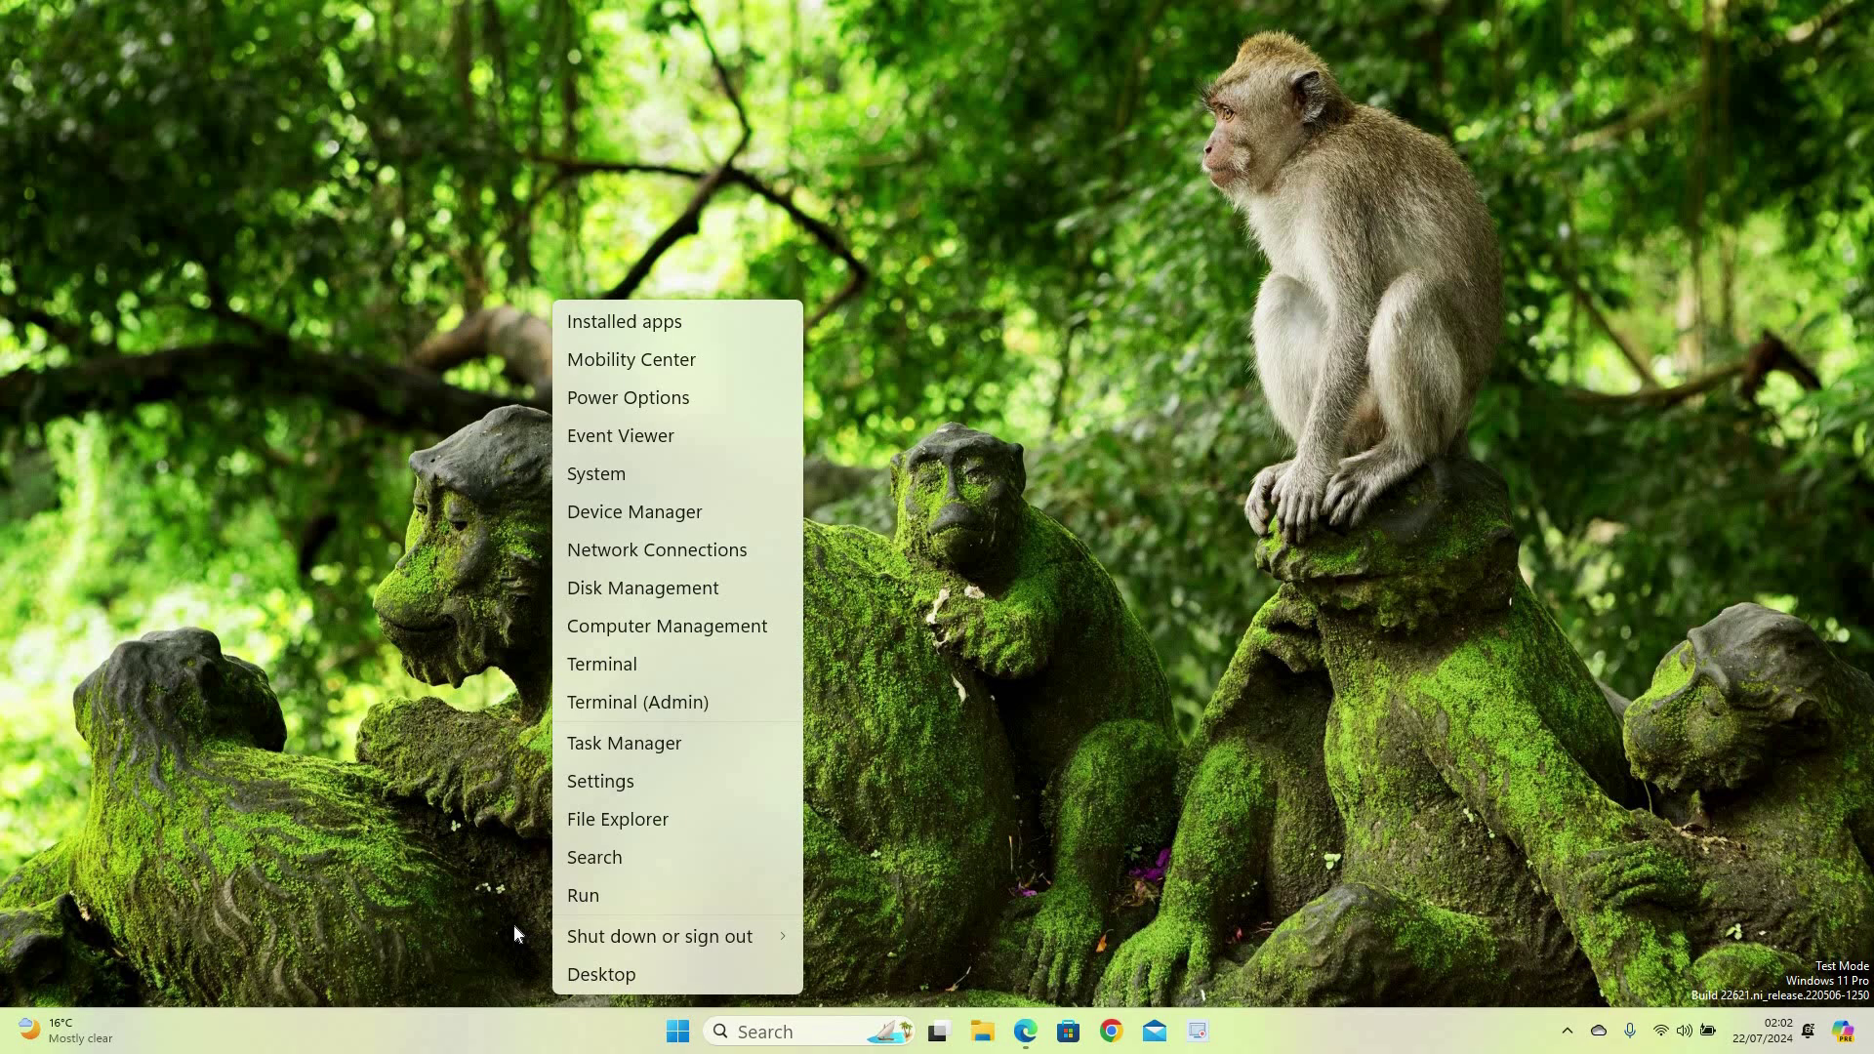
{"action": "left_click", "coordinate": [694, 781]}
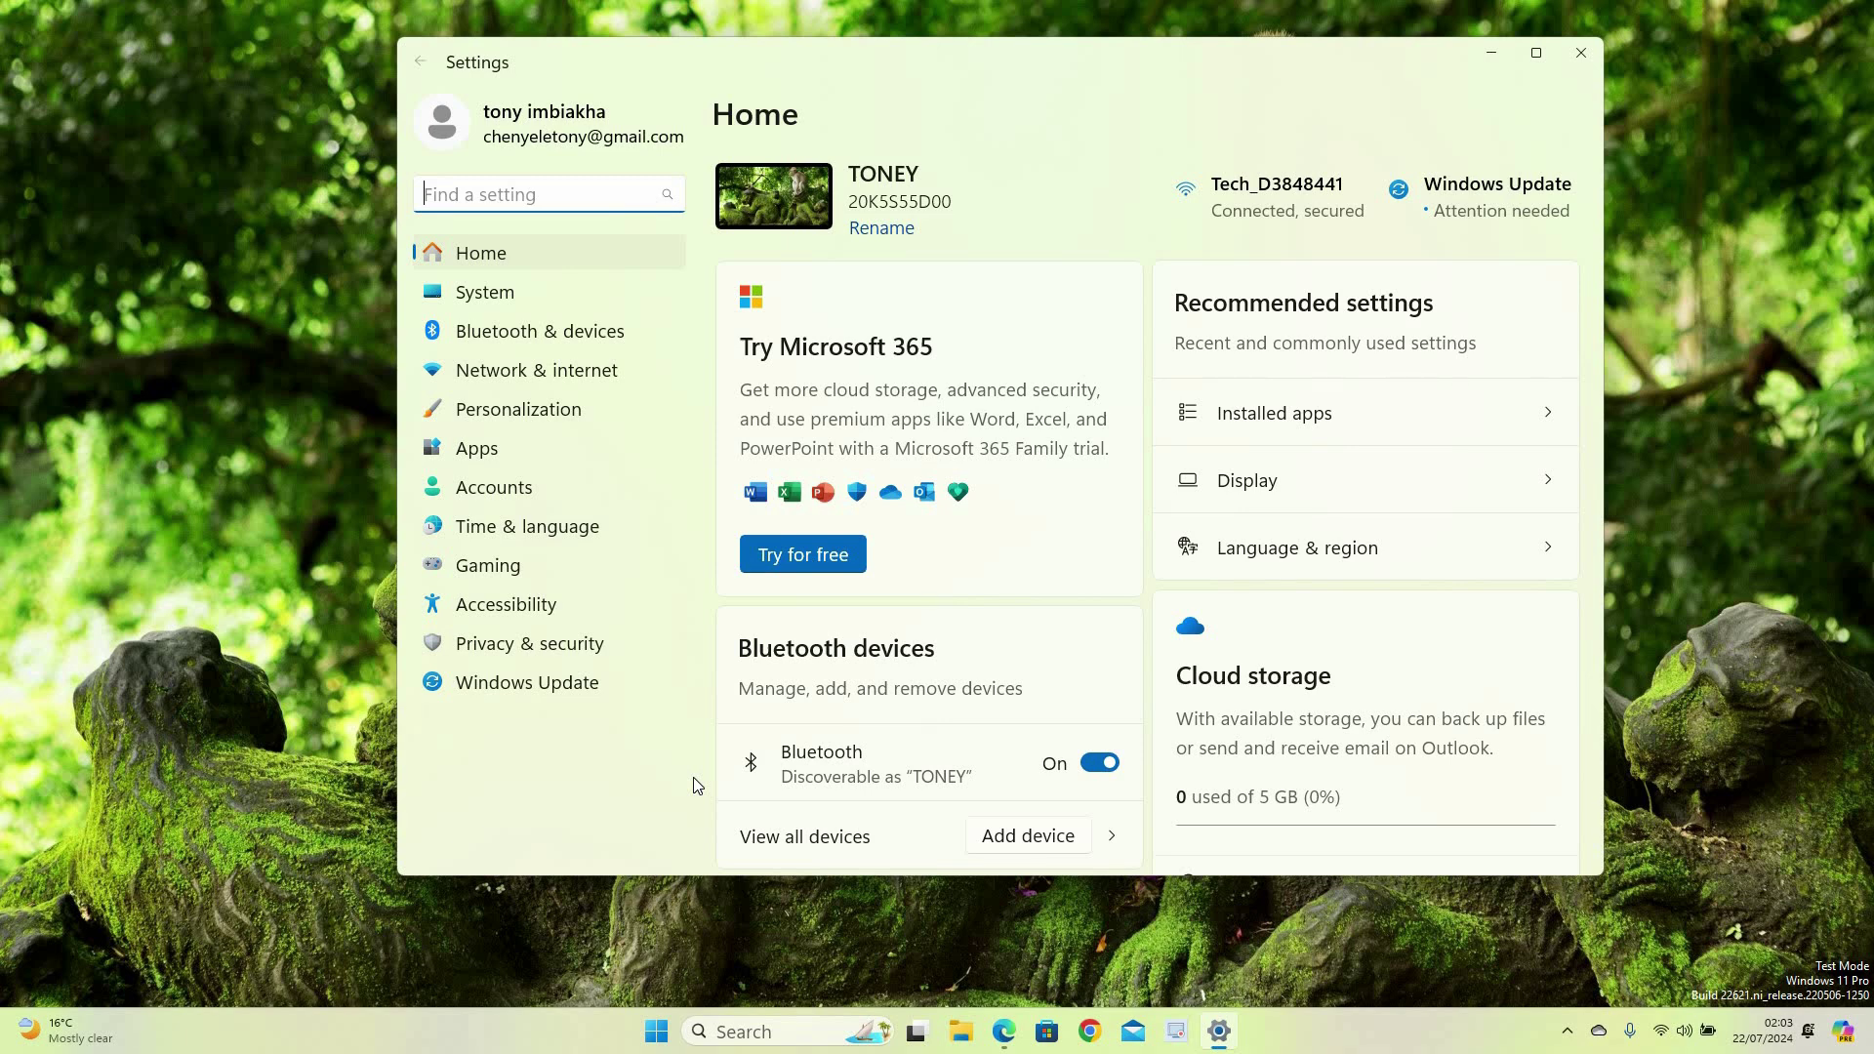
Go to System > Notifications and expand the Notifications options.
{"action": "left_click", "coordinate": [519, 288]}
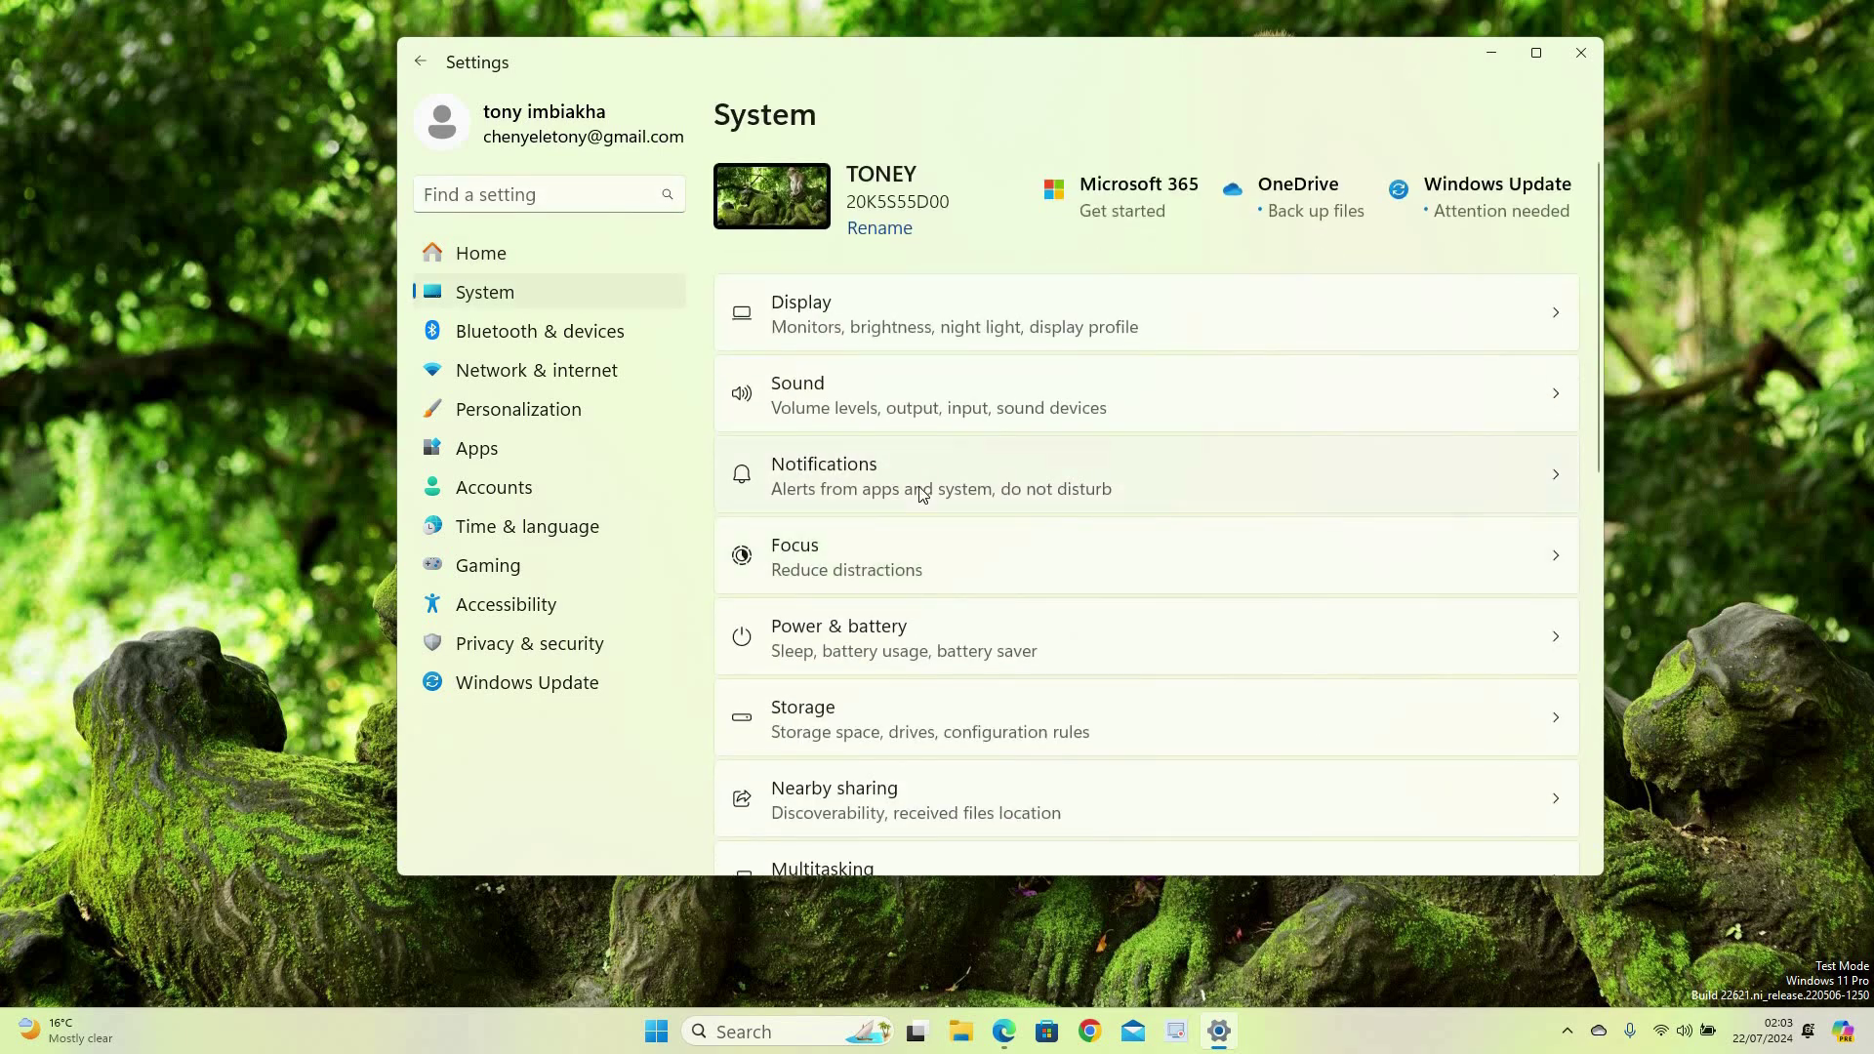
{"action": "left_click", "coordinate": [923, 495]}
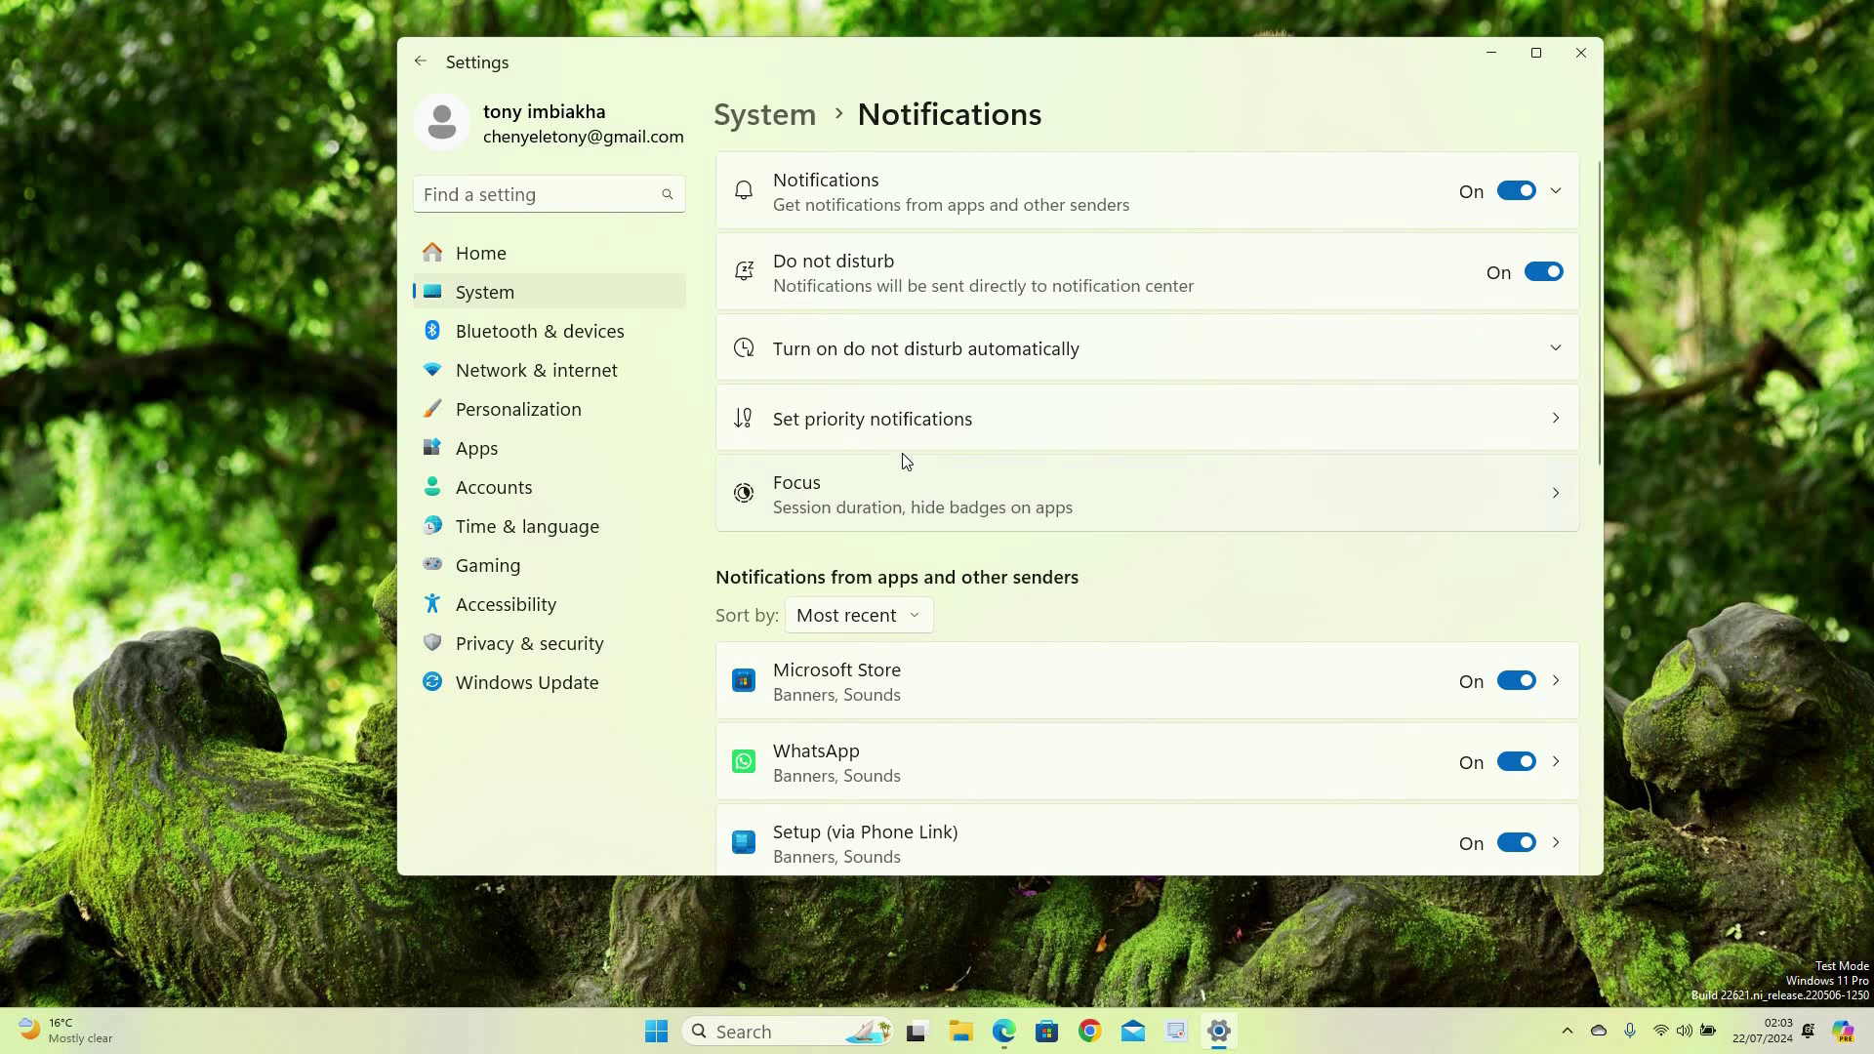
{"action": "left_click", "coordinate": [887, 203]}
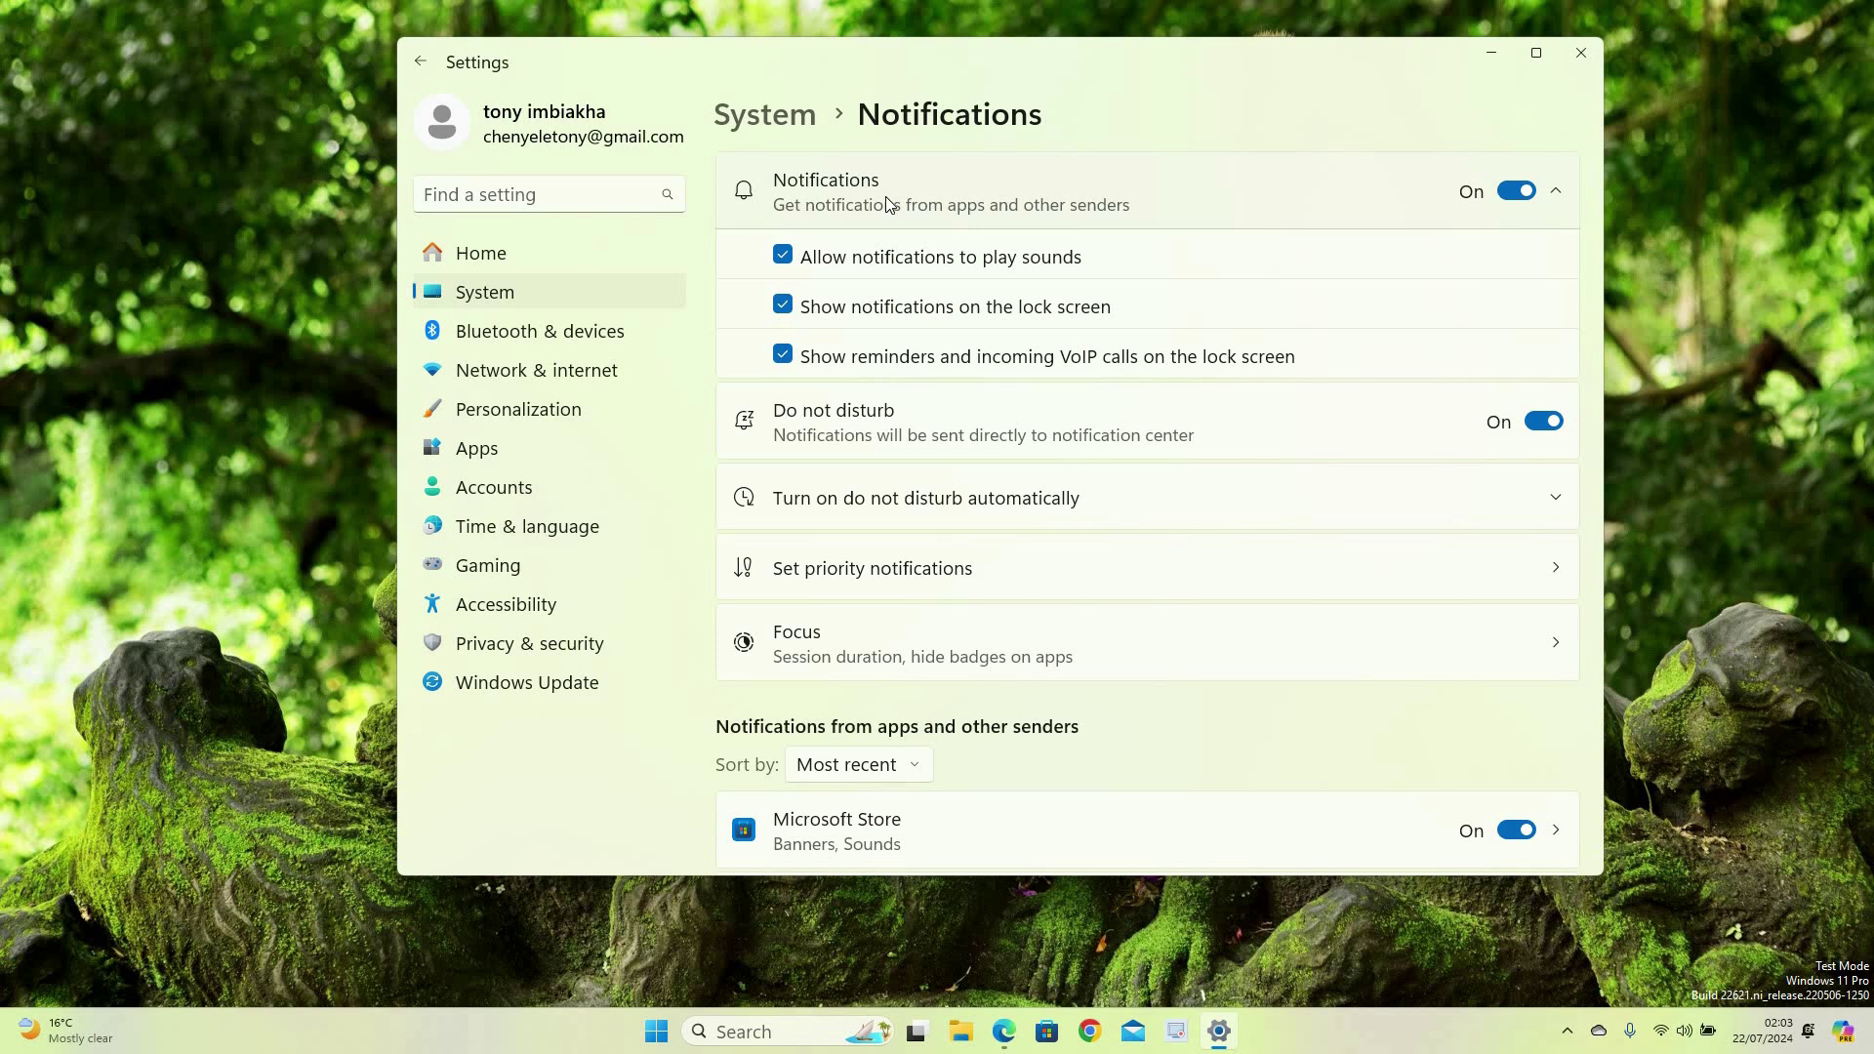
Uncheck 'Allow notifications to play sounds', leaving lock-screen options enabled.
{"action": "left_click", "coordinate": [782, 259]}
Close the Settings window with its top-right X button.
{"action": "left_click", "coordinate": [1580, 54]}
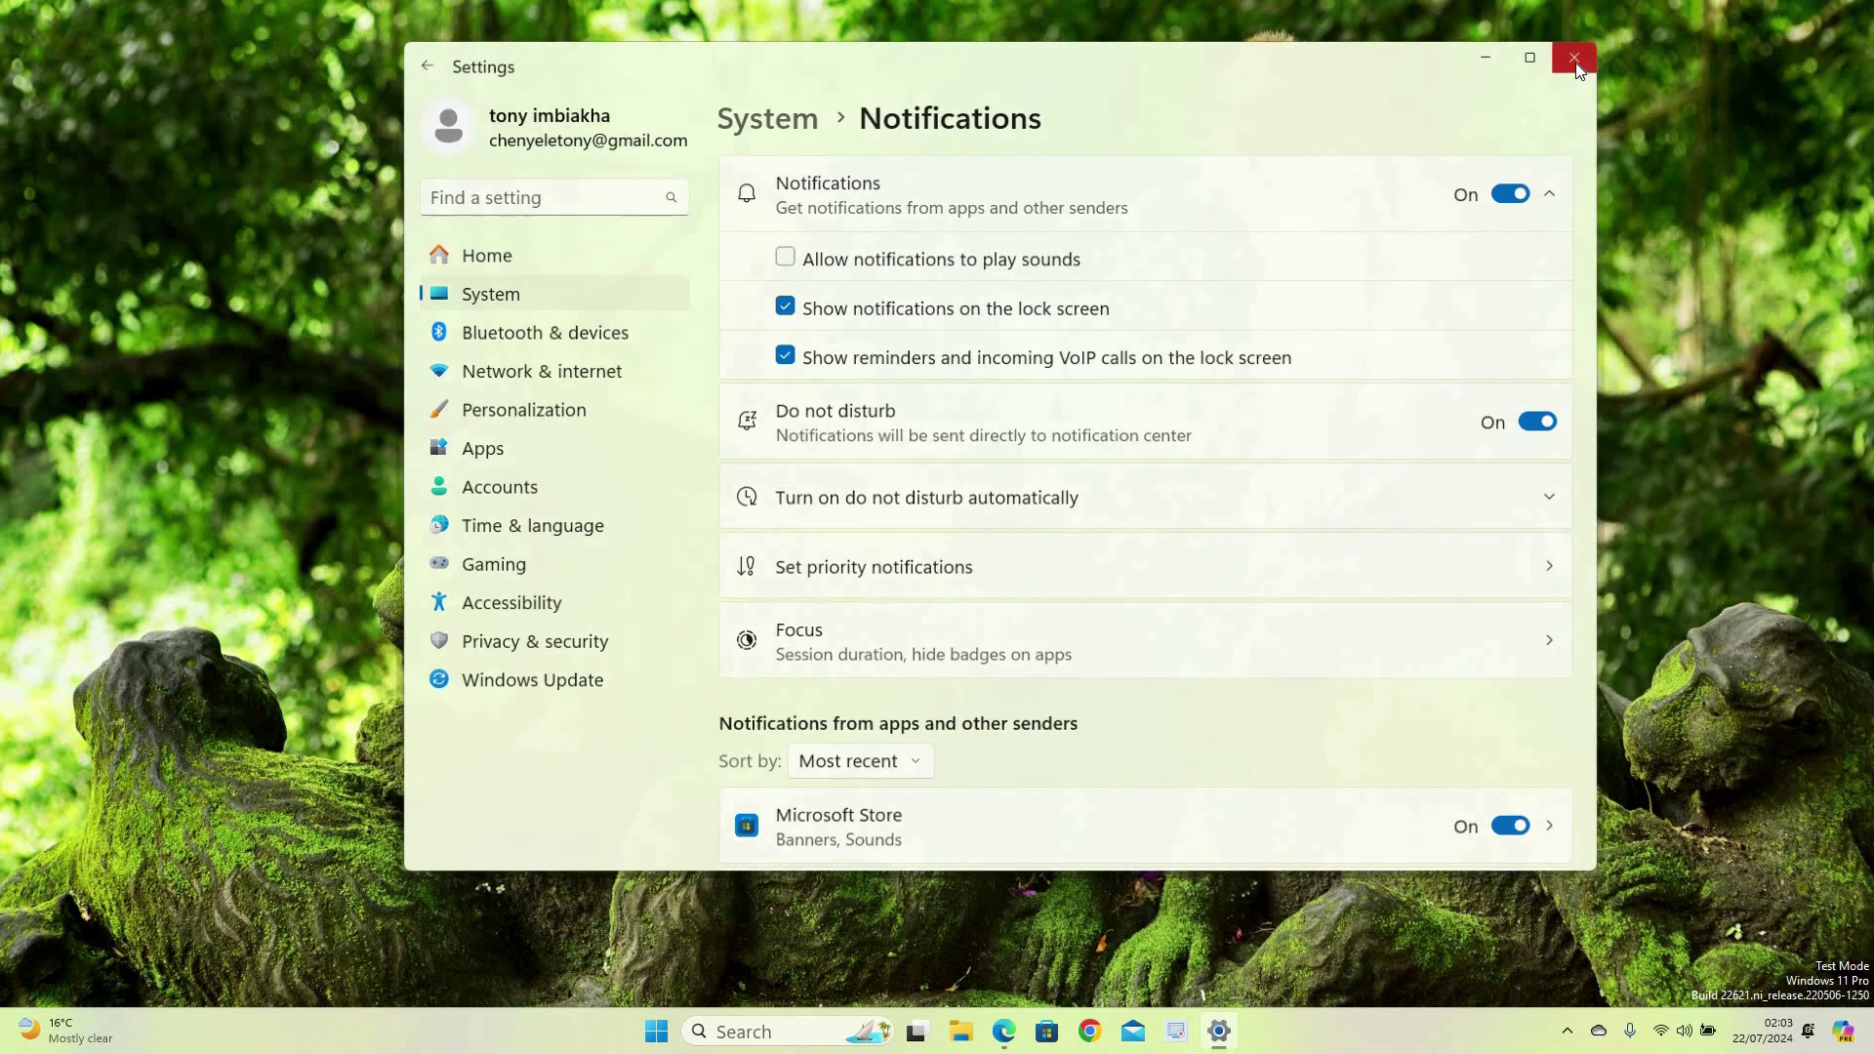